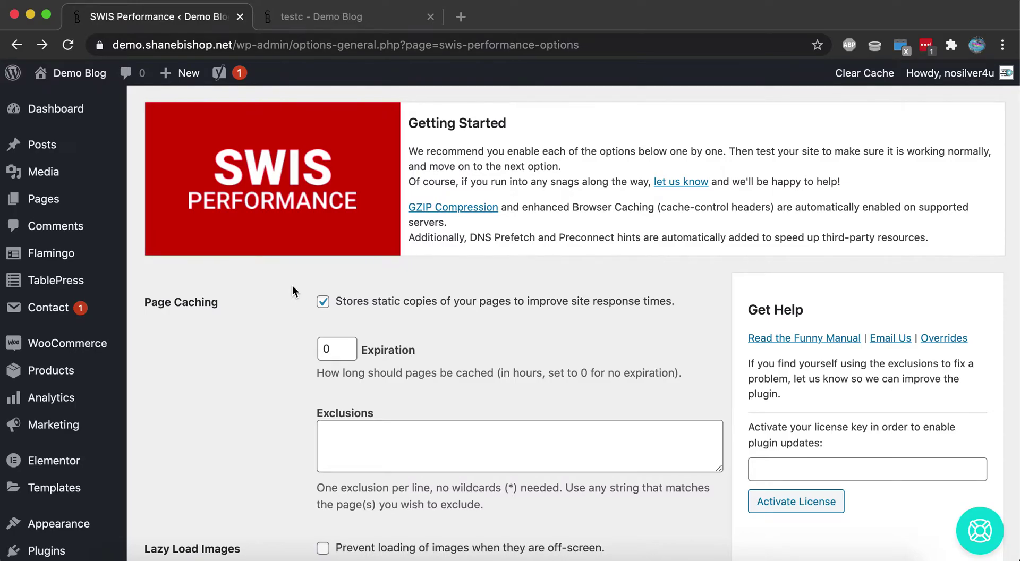
# Step: Look through the plugin settings down to the Eliminate Unused CSS/JS section and its rule instructions
pyautogui.scroll(-10, 292, 285)
pyautogui.scroll(-12, 292, 285)
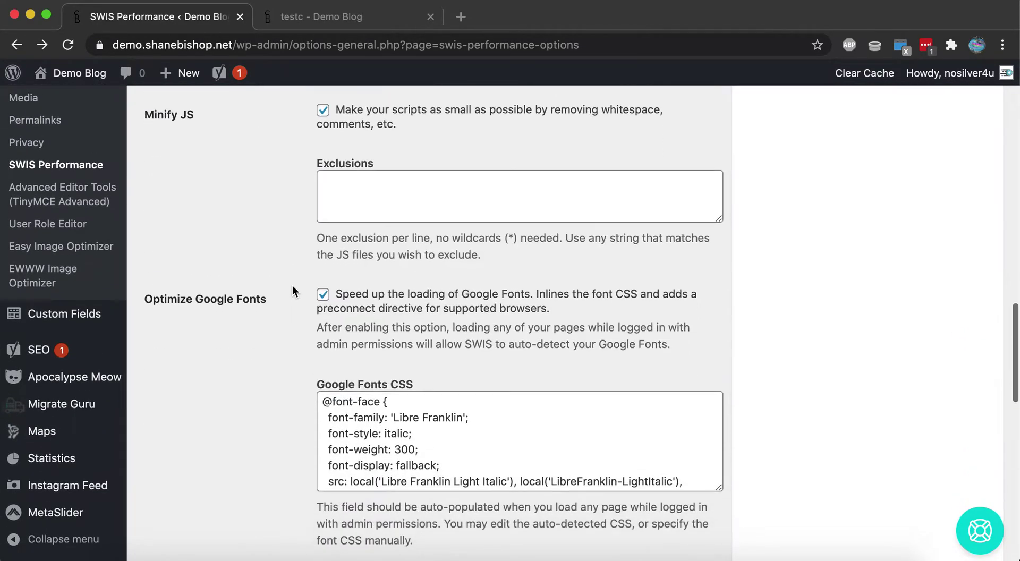
pyautogui.scroll(-5, 292, 285)
pyautogui.scroll(3, 292, 285)
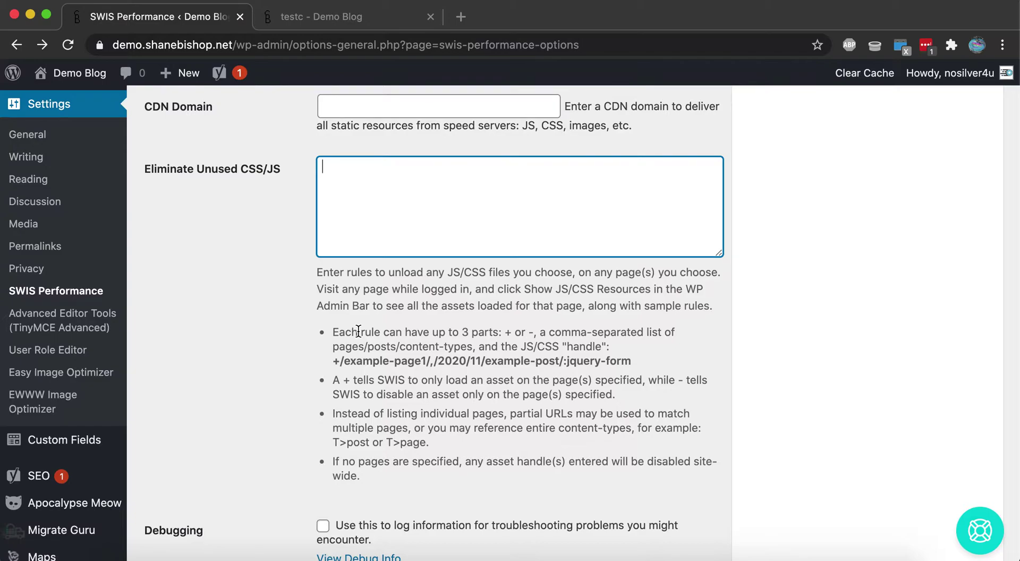
# Step: Show the JS/CSS resources loaded on the testc post and go to the start of the asset report
pyautogui.click(292, 20)
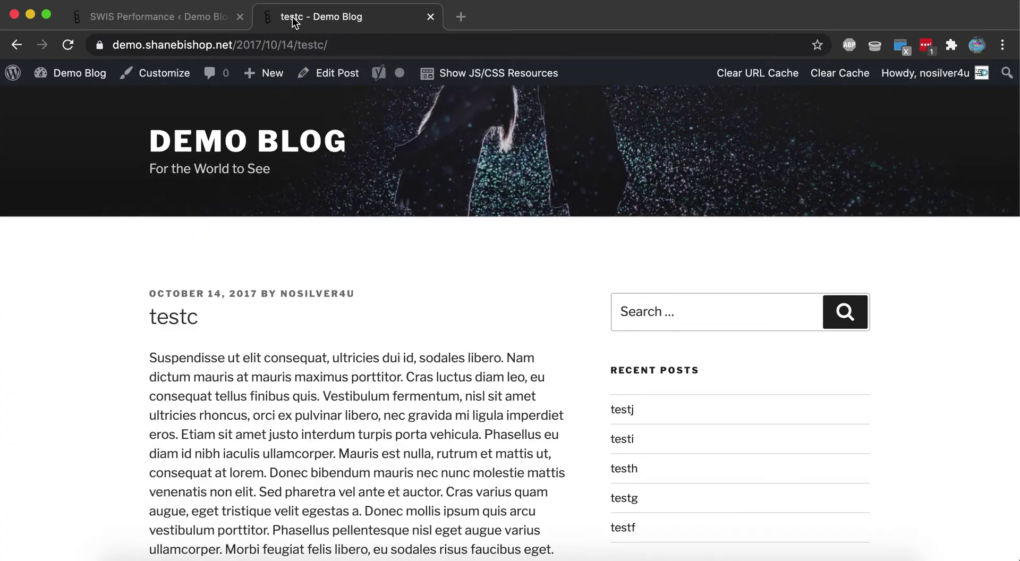
pyautogui.click(466, 78)
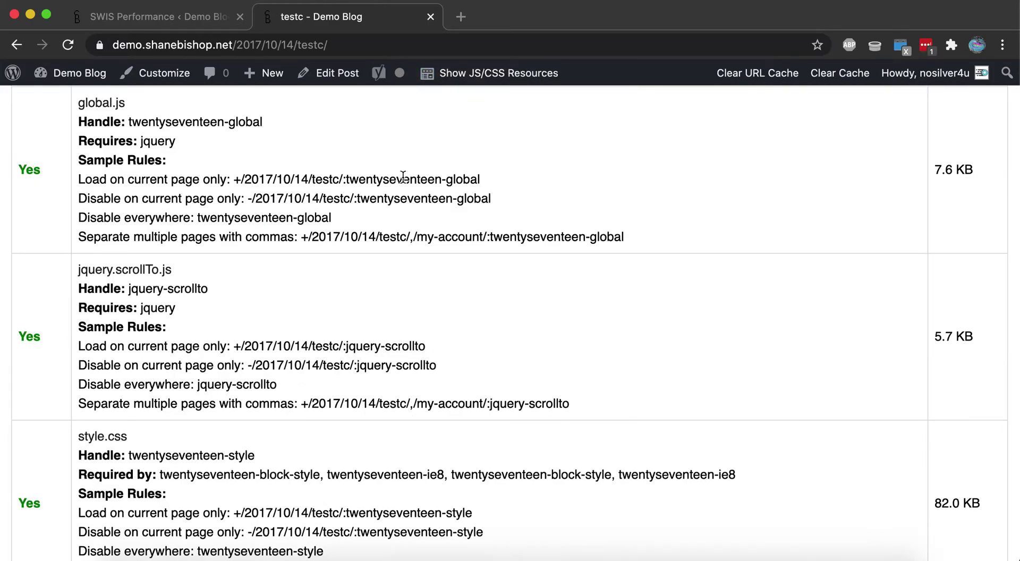
pyautogui.scroll(20, 403, 176)
pyautogui.scroll(10, 403, 181)
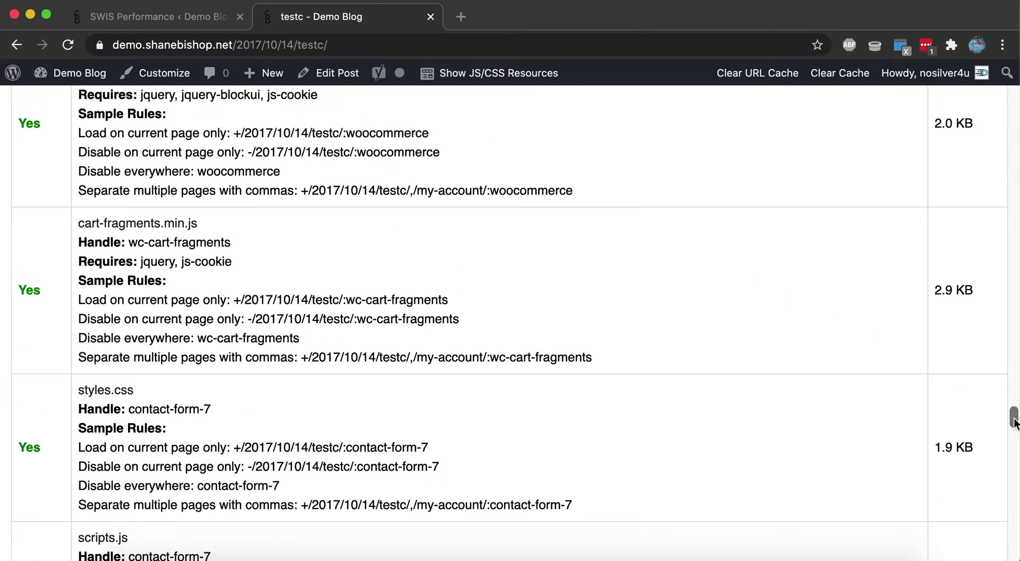
pyautogui.moveTo(1014, 417); pyautogui.dragTo(1013, 99)
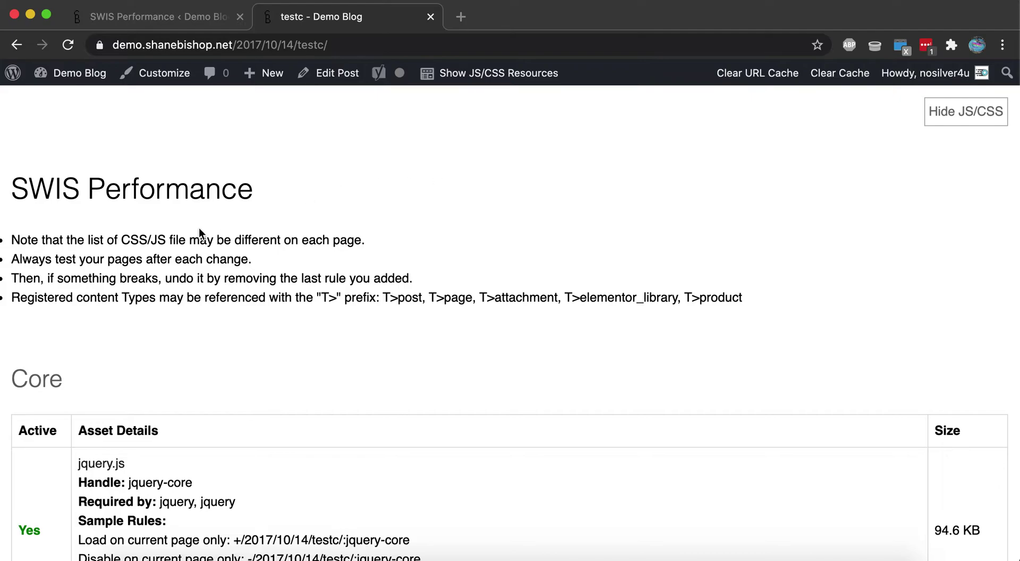
# Step: Examine the Core and Plugins assets in the report, down to the contact-form-7 entries
pyautogui.scroll(-2, 199, 228)
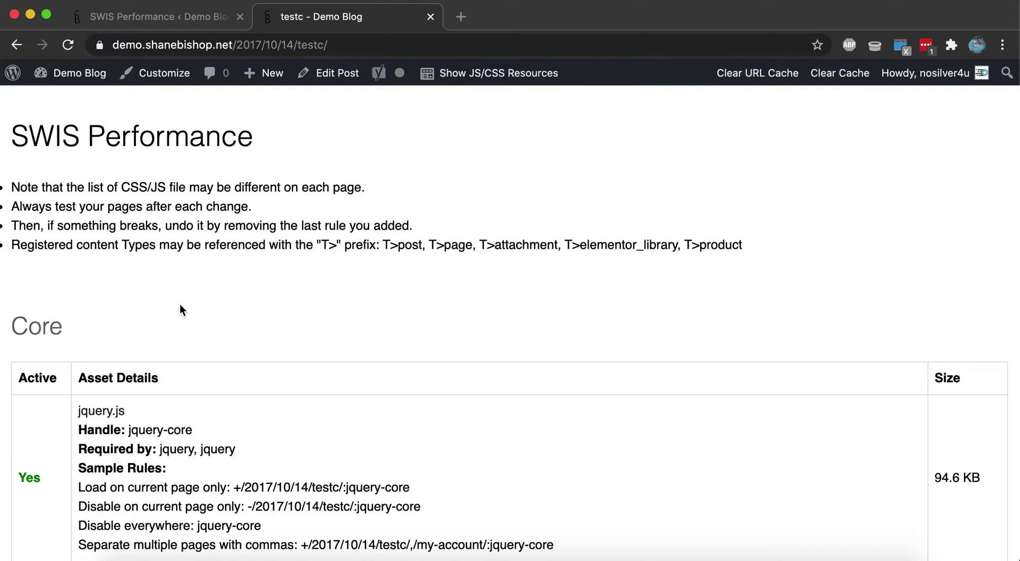
pyautogui.scroll(-4, 180, 308)
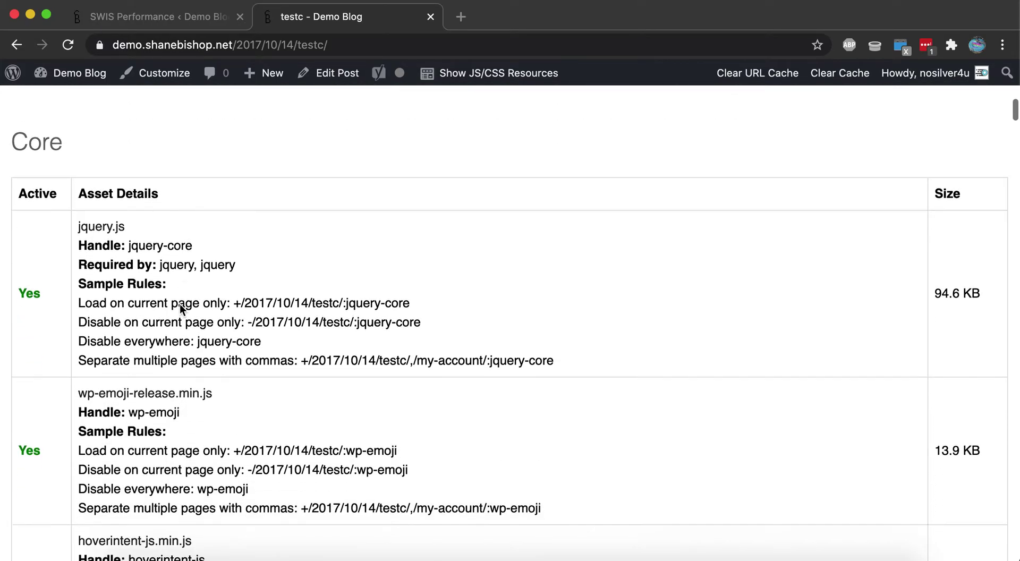
pyautogui.scroll(-15, 180, 304)
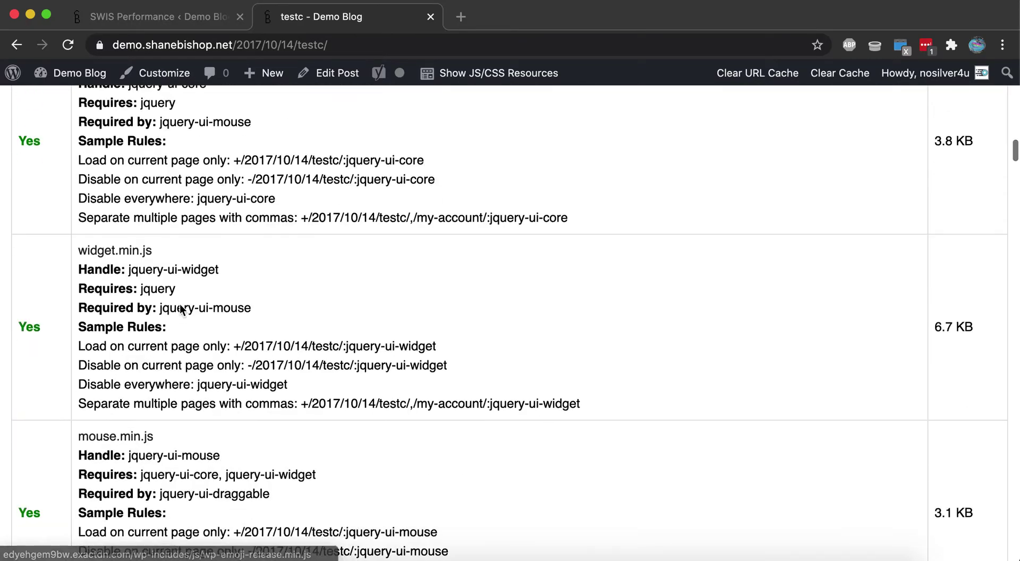
pyautogui.scroll(-20, 180, 308)
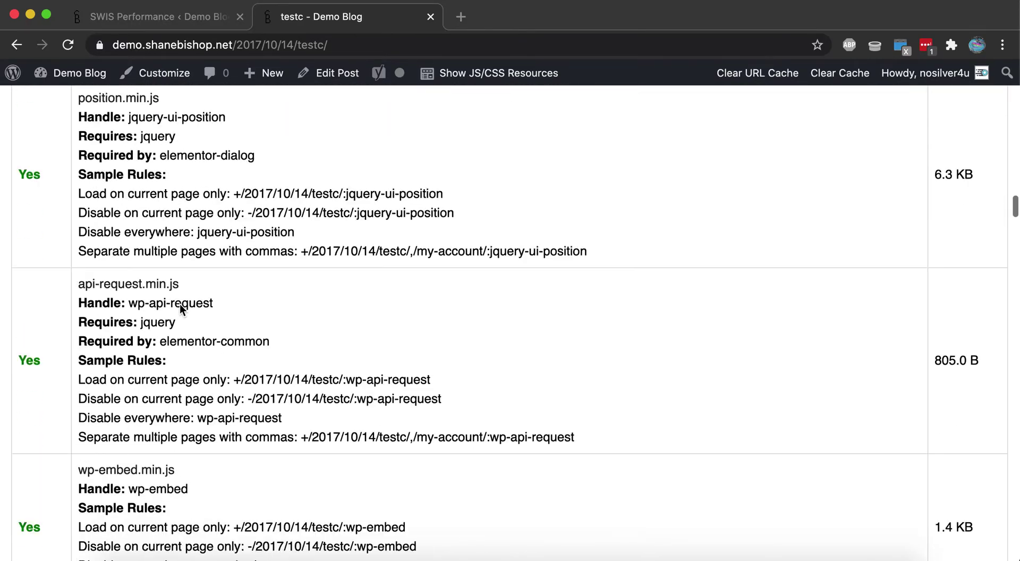
pyautogui.scroll(-15, 179, 304)
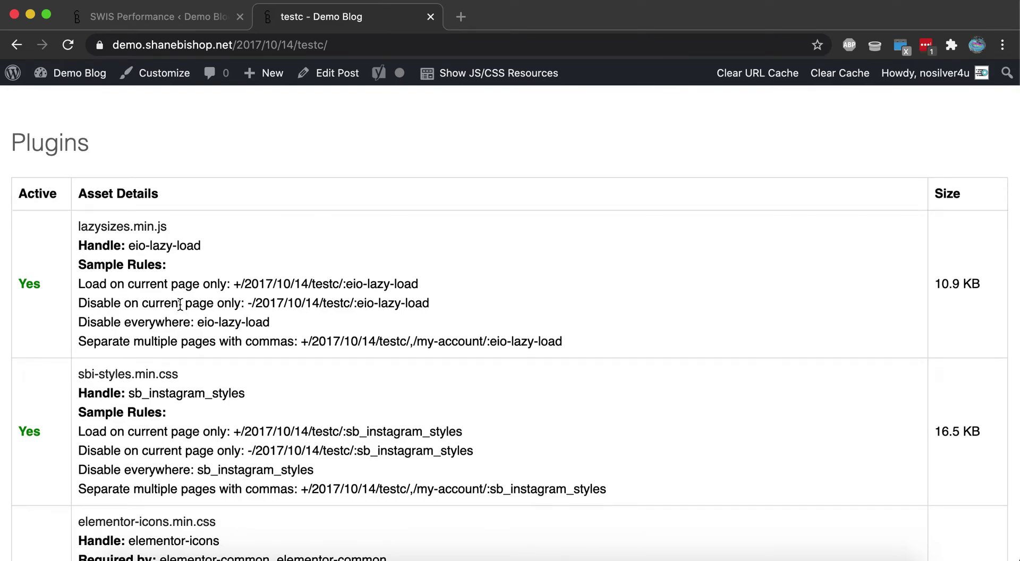
pyautogui.scroll(-2, 180, 305)
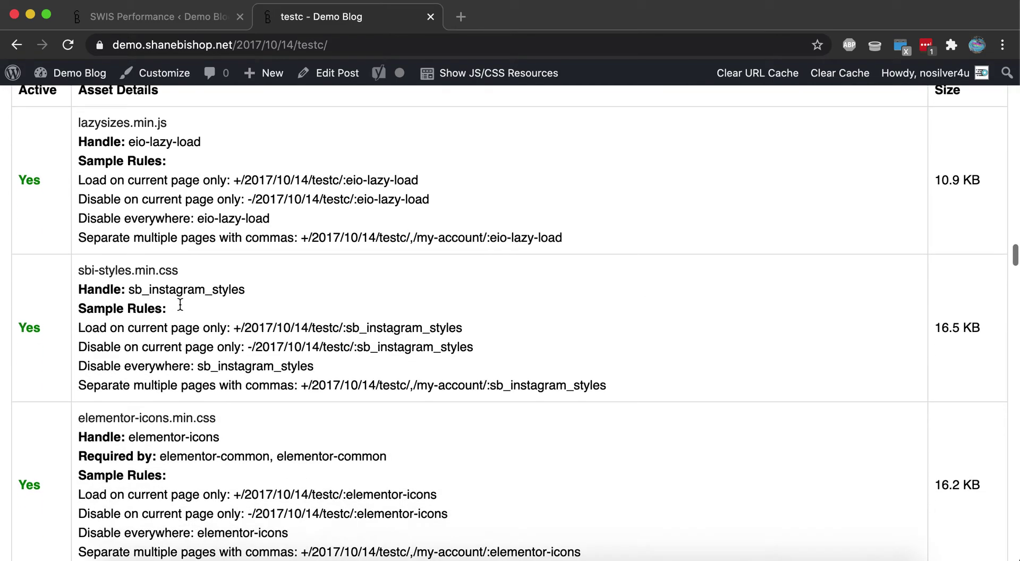
pyautogui.scroll(-5, 375, 326)
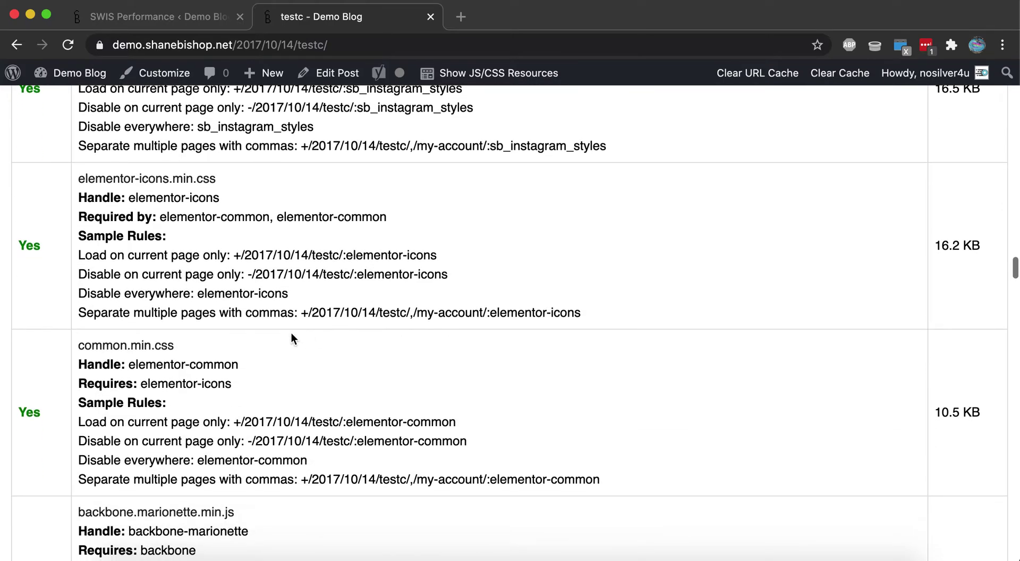
pyautogui.scroll(-6, 241, 351)
pyautogui.scroll(-2, 240, 350)
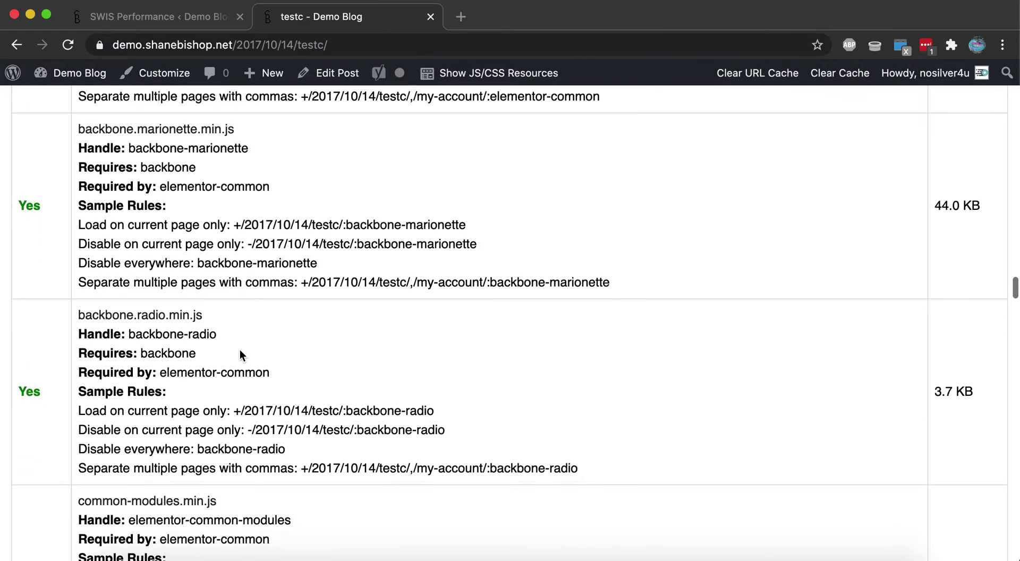
pyautogui.scroll(-4, 240, 351)
pyautogui.scroll(-4, 240, 349)
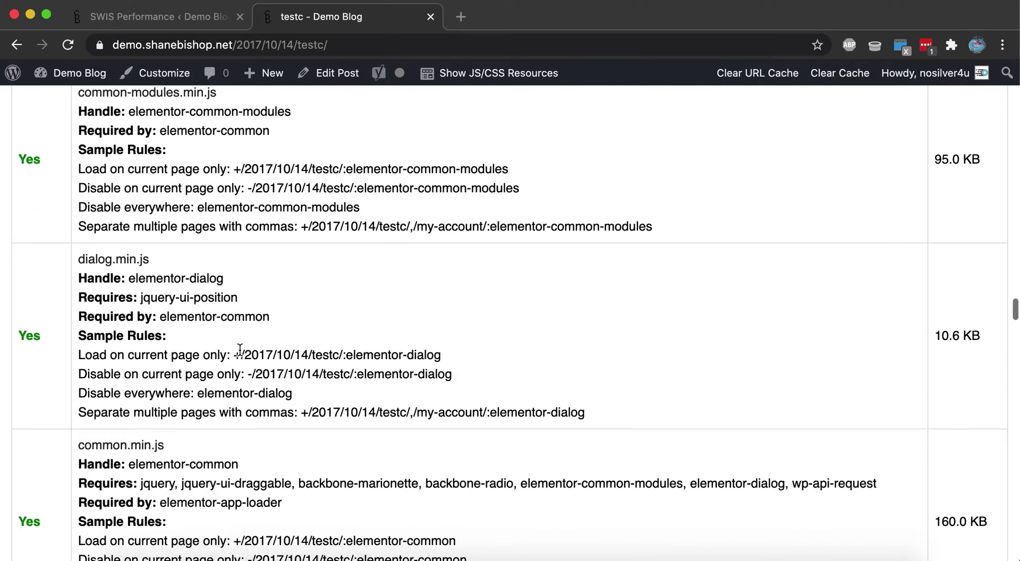
pyautogui.scroll(-11, 240, 350)
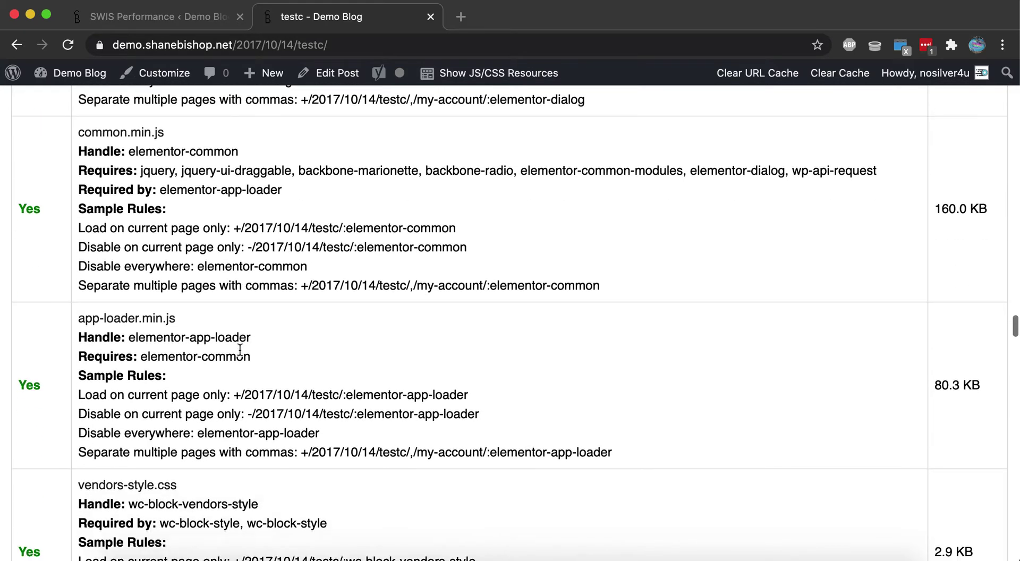
pyautogui.scroll(-6, 240, 350)
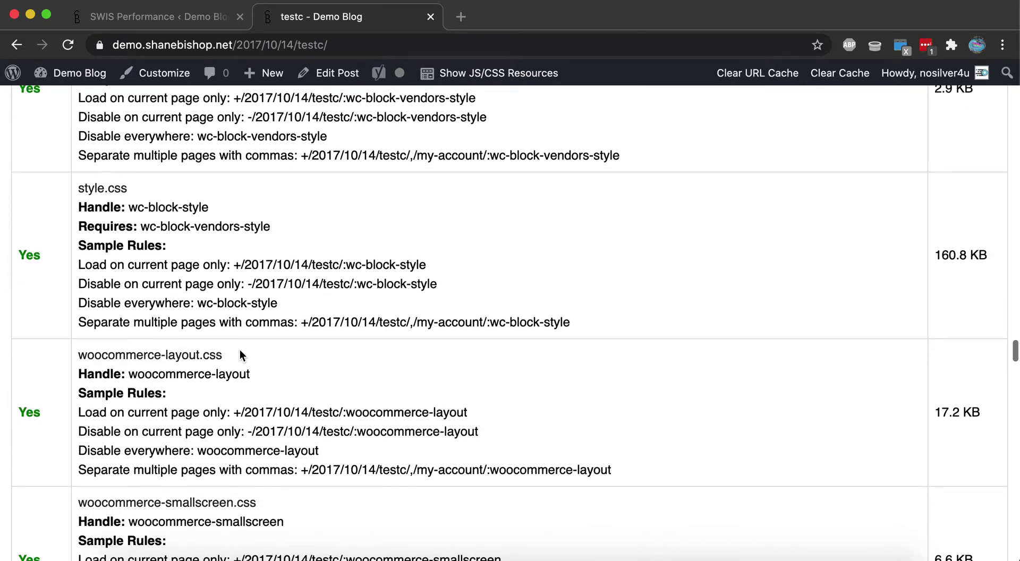
pyautogui.scroll(-2, 240, 349)
pyautogui.scroll(-9, 240, 350)
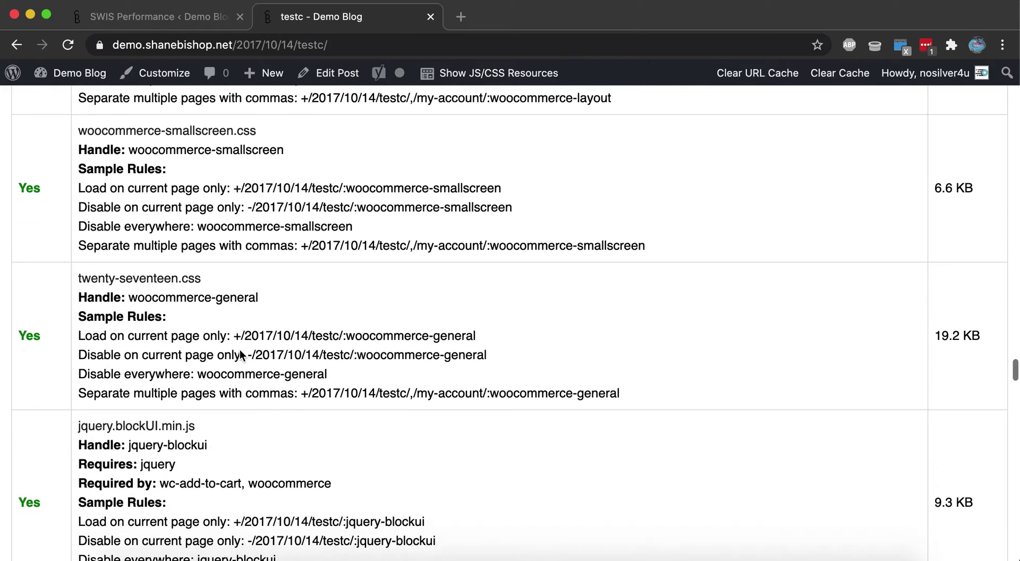
pyautogui.scroll(-10, 240, 350)
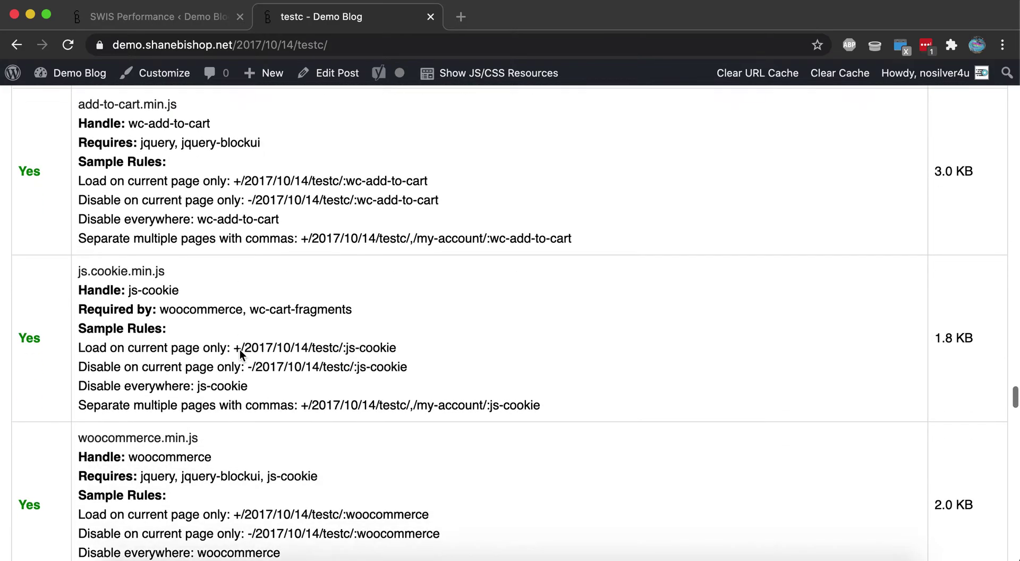
pyautogui.scroll(-7, 240, 350)
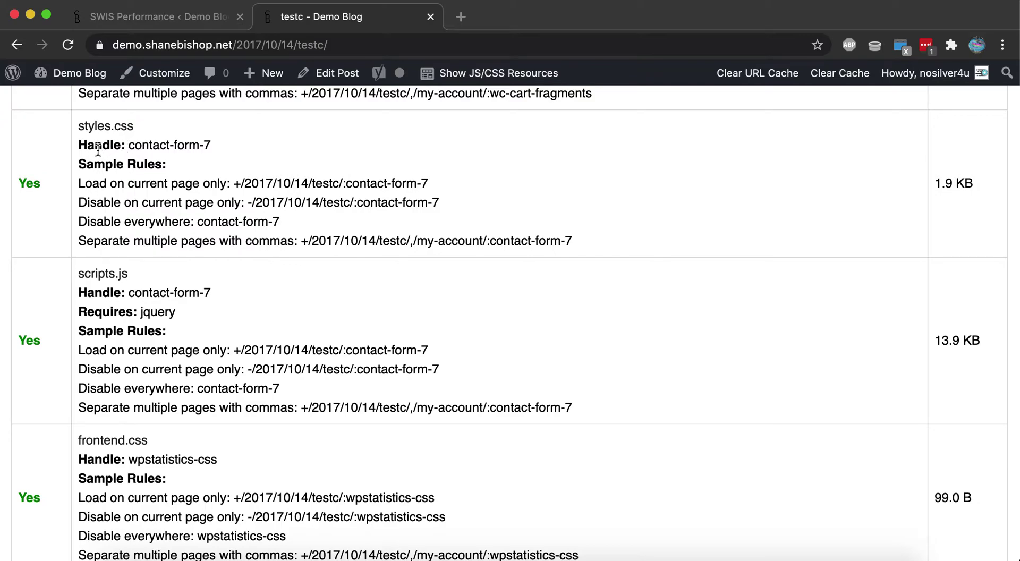
# Step: Examine the handle and sample rules for loading or disabling the contact-form-7 styles.css asset
pyautogui.moveTo(128, 145); pyautogui.dragTo(213, 146)
pyautogui.click(163, 147)
pyautogui.moveTo(235, 183); pyautogui.dragTo(428, 185)
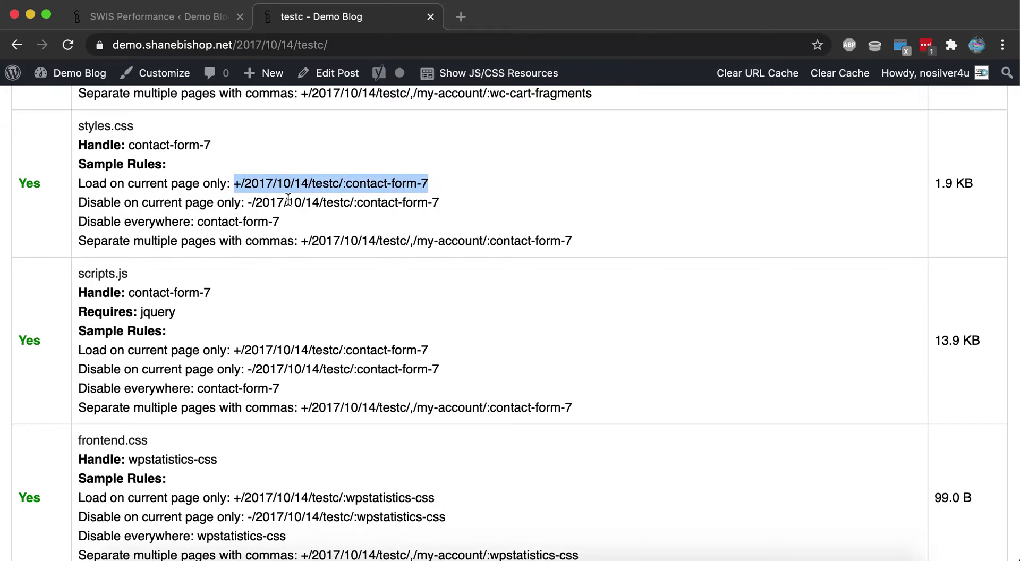
pyautogui.moveTo(248, 202); pyautogui.dragTo(448, 204)
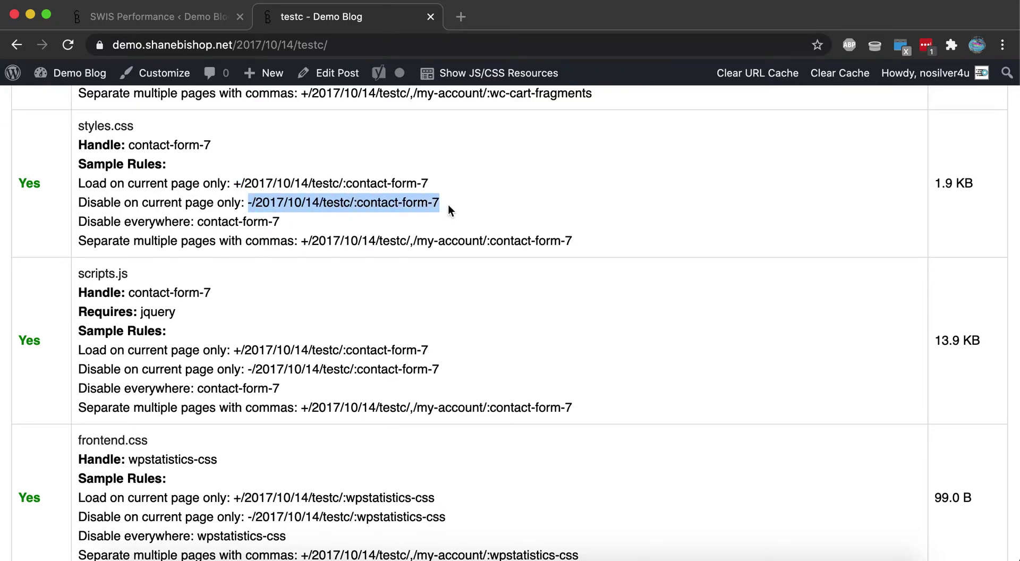
pyautogui.click(198, 222)
pyautogui.moveTo(198, 222); pyautogui.dragTo(287, 221)
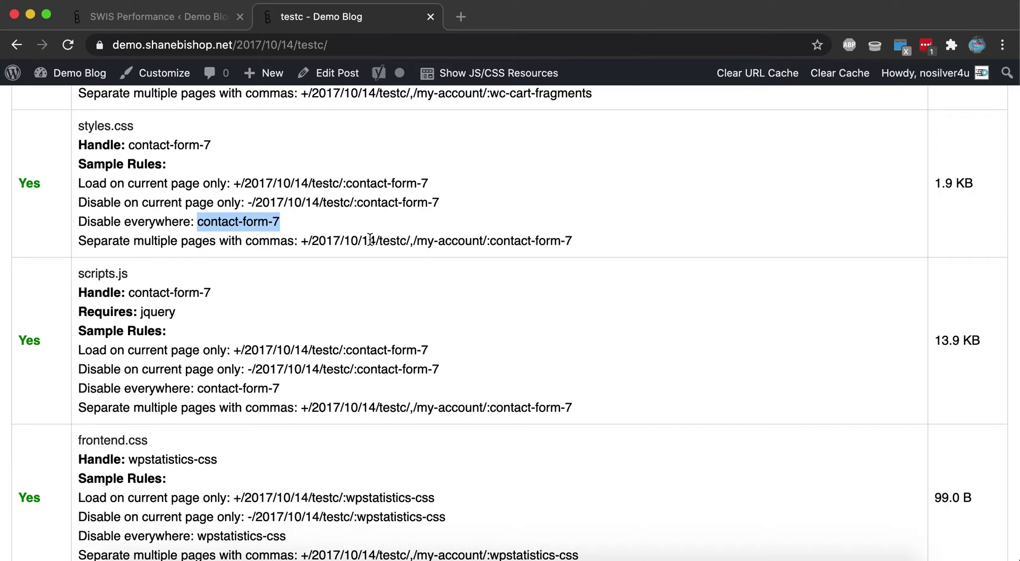
pyautogui.click(208, 202)
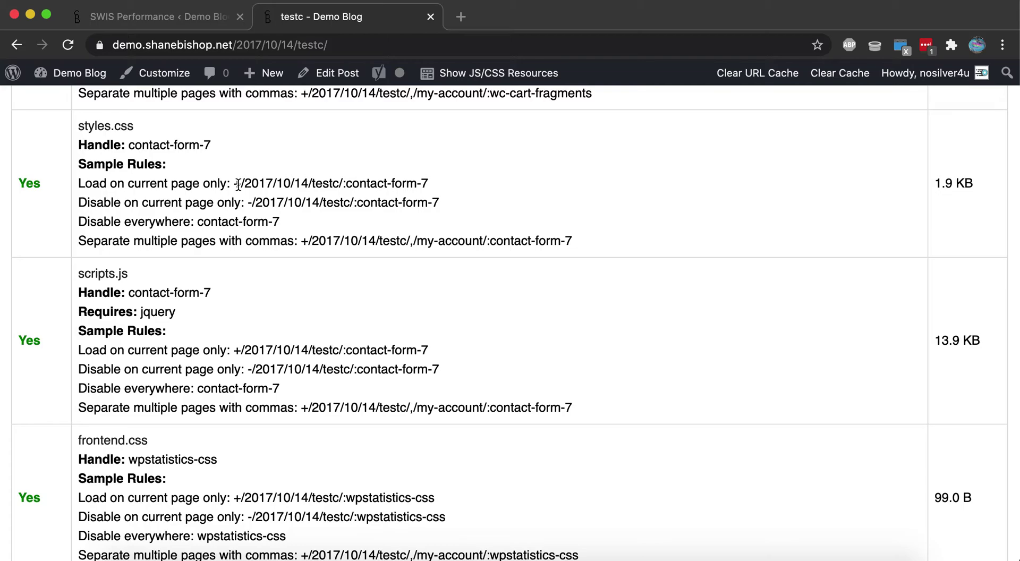
# Step: Copy the rule loading contact-form-7's styles.css on the current page only into the Eliminate Unused CSS/JS setting
pyautogui.moveTo(236, 185); pyautogui.dragTo(426, 182)
pyautogui.press('super+c')
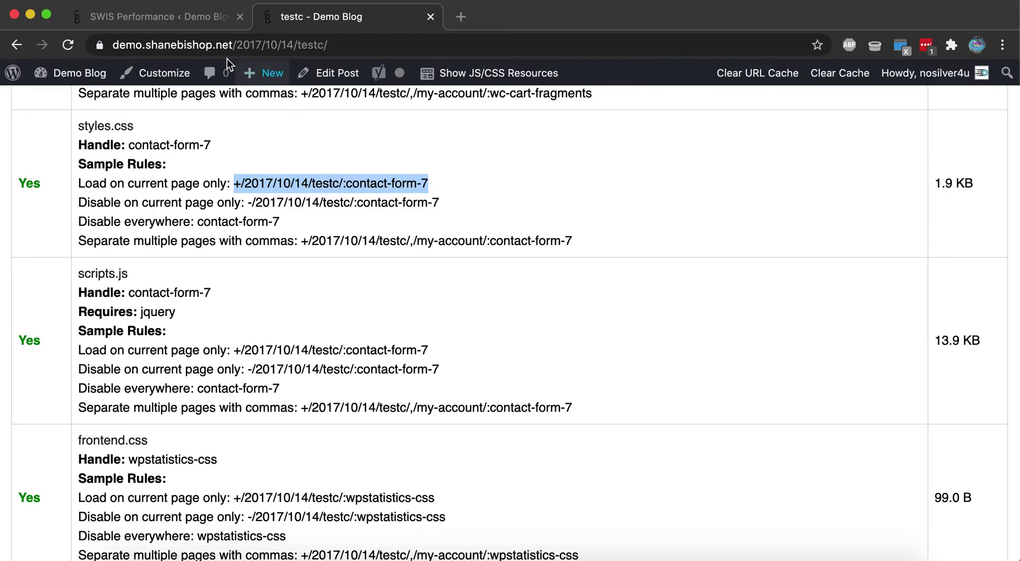
pyautogui.click(187, 16)
pyautogui.click(463, 209)
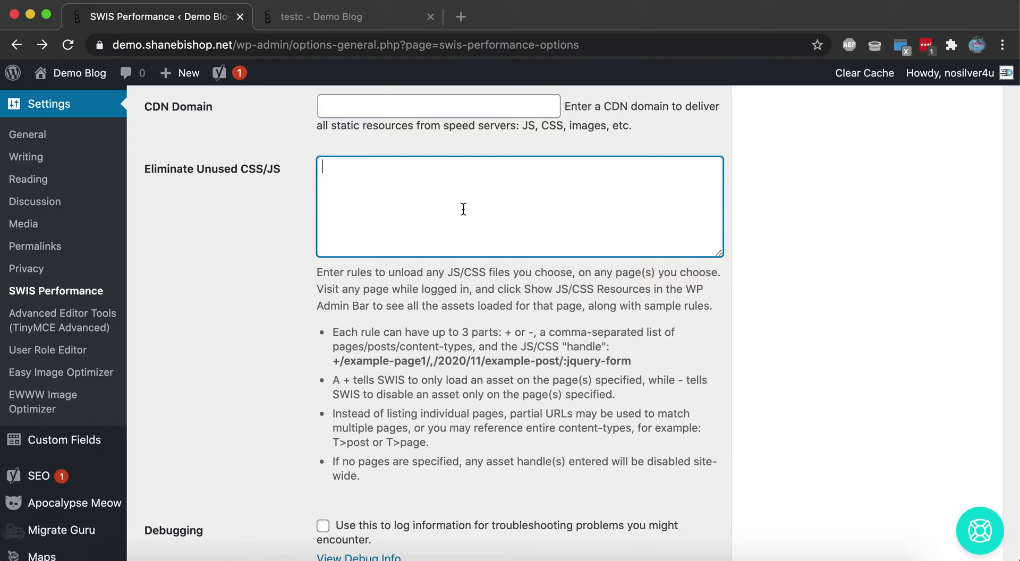
pyautogui.press('super+v')
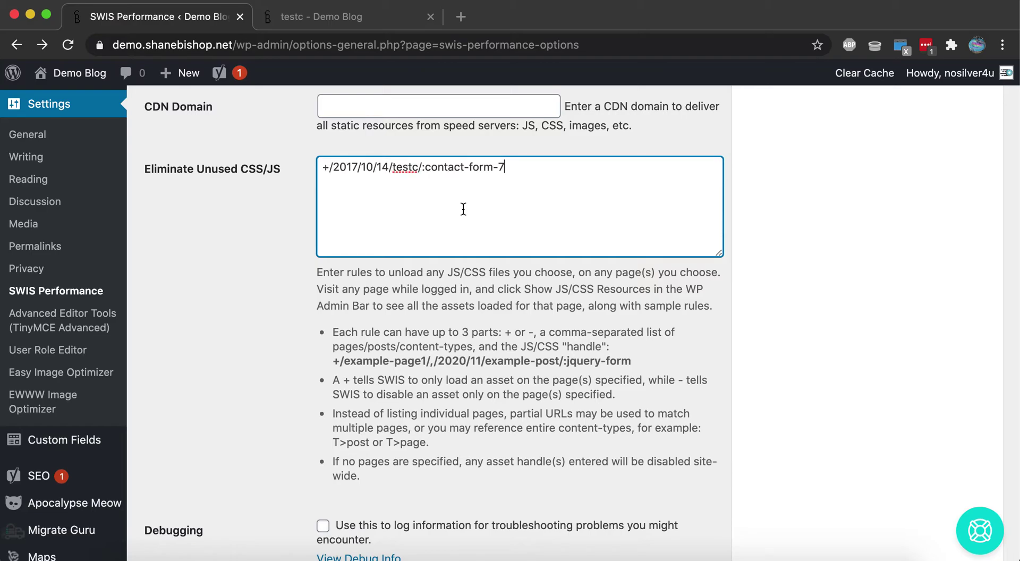
# Step: Replace the page path in the pasted rule so it reads +/contact-us/:contact-form-7
pyautogui.click(419, 167)
pyautogui.press('BackSpace')
pyautogui.press('BackSpace')
pyautogui.press('BackSpace')
pyautogui.press('BackSpace')
pyautogui.press('BackSpace')
pyautogui.press('BackSpace')
pyautogui.press('BackSpace')
pyautogui.press('BackSpace')
pyautogui.press('BackSpace')
pyautogui.press('BackSpace')
pyautogui.press('BackSpace')
pyautogui.press('BackSpace')
pyautogui.press('BackSpace')
pyautogui.press('BackSpace')
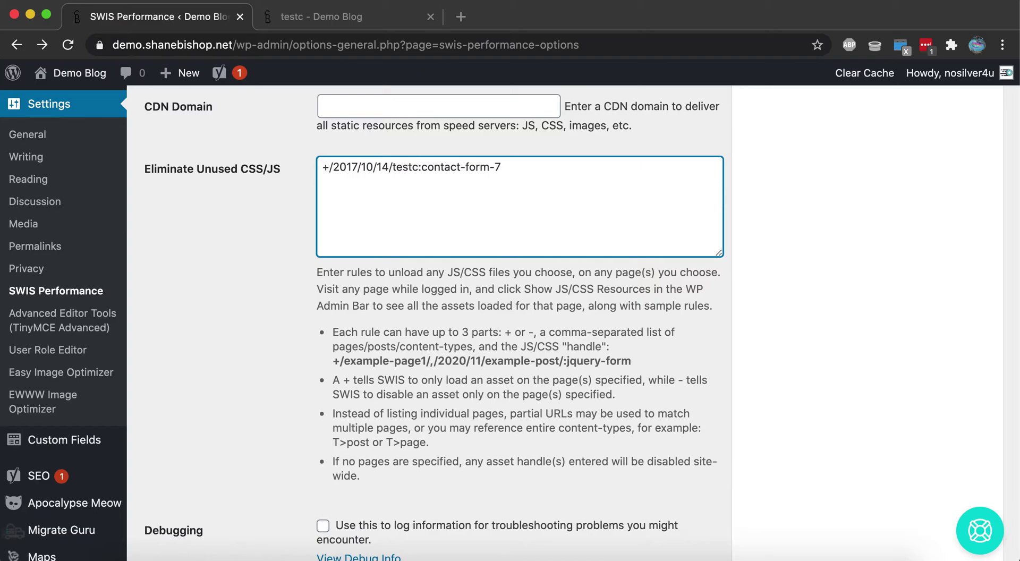
pyautogui.press('BackSpace')
pyautogui.press('BackSpace')
pyautogui.press('BackSpace')
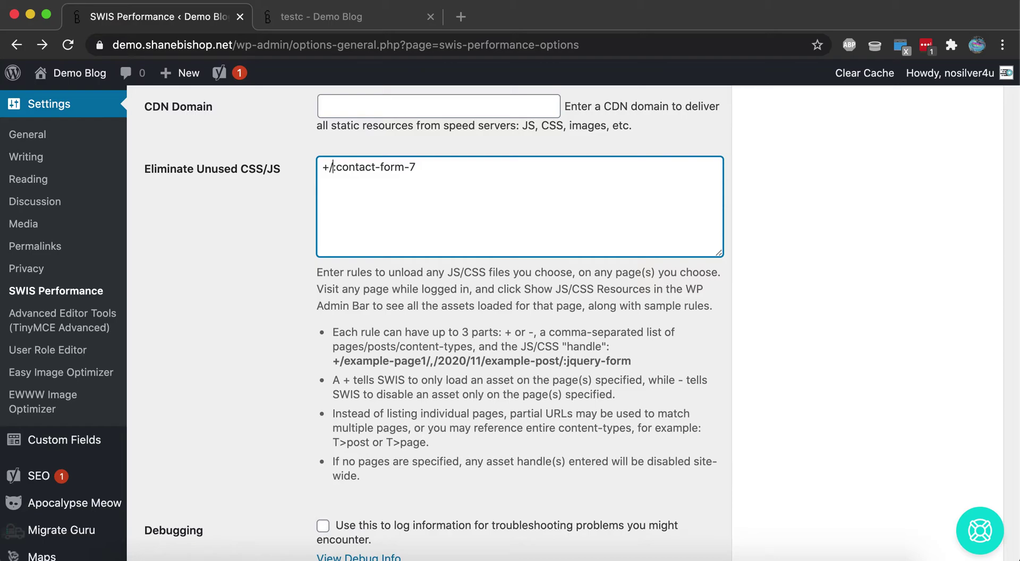
pyautogui.write('contact-us/')
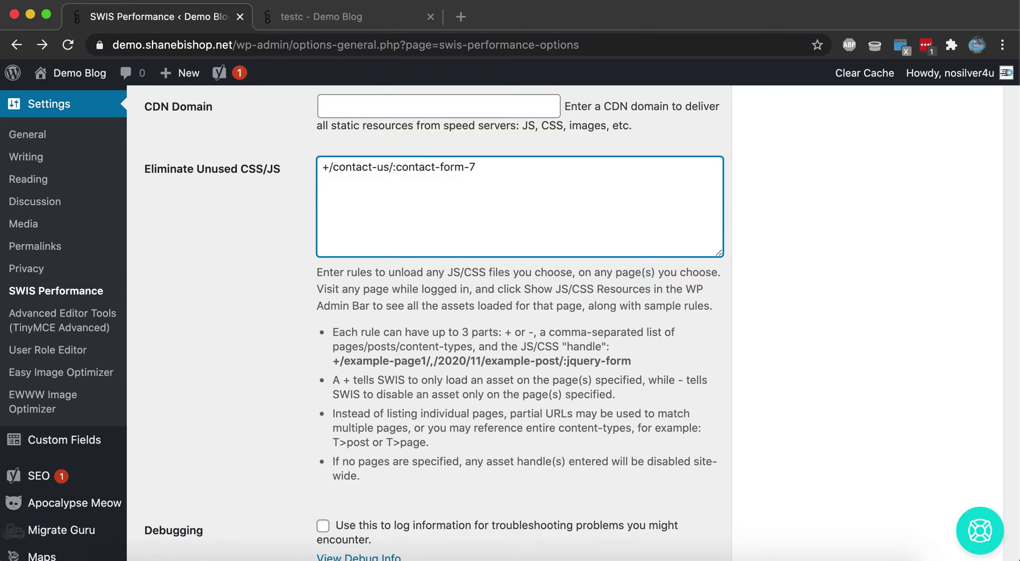
pyautogui.press('Left')
pyautogui.press('Left')
pyautogui.press('Left')
pyautogui.press('Left')
pyautogui.press('Left')
pyautogui.press('Left')
pyautogui.press('Left')
pyautogui.press('Left')
pyautogui.press('Left')
pyautogui.press('Left')
pyautogui.press('Left')
pyautogui.press('Left')
pyautogui.press('Left')
pyautogui.press('Right')
pyautogui.press('Right')
pyautogui.press('Left')
pyautogui.press('Left')
pyautogui.press('Right')
pyautogui.press('Right')
pyautogui.press('Right')
pyautogui.press('Right')
pyautogui.press('Right')
pyautogui.press('Right')
pyautogui.press('Right')
pyautogui.press('Right')
pyautogui.press('Right')
pyautogui.press('Left')
pyautogui.press('Left')
pyautogui.press('Left')
pyautogui.press('Left')
pyautogui.press('Left')
pyautogui.press('Right')
pyautogui.press('Right')
pyautogui.press('Right')
pyautogui.press('Right')
pyautogui.press('Right')
pyautogui.press('Right')
pyautogui.press('Right')
pyautogui.press('Right')
pyautogui.press('Left')
pyautogui.press('Left')
pyautogui.press('Left')
pyautogui.press('Left')
pyautogui.press('Left')
pyautogui.press('Left')
pyautogui.press('Left')
pyautogui.press('Left')
pyautogui.press('Left')
pyautogui.press('Left')
pyautogui.press('Left')
pyautogui.press('Left')
pyautogui.press('Right')
pyautogui.press('Right')
pyautogui.press('Right')
pyautogui.press('Right')
pyautogui.press('Right')
pyautogui.press('Right')
pyautogui.press('Right')
pyautogui.press('Right')
pyautogui.click(443, 166)
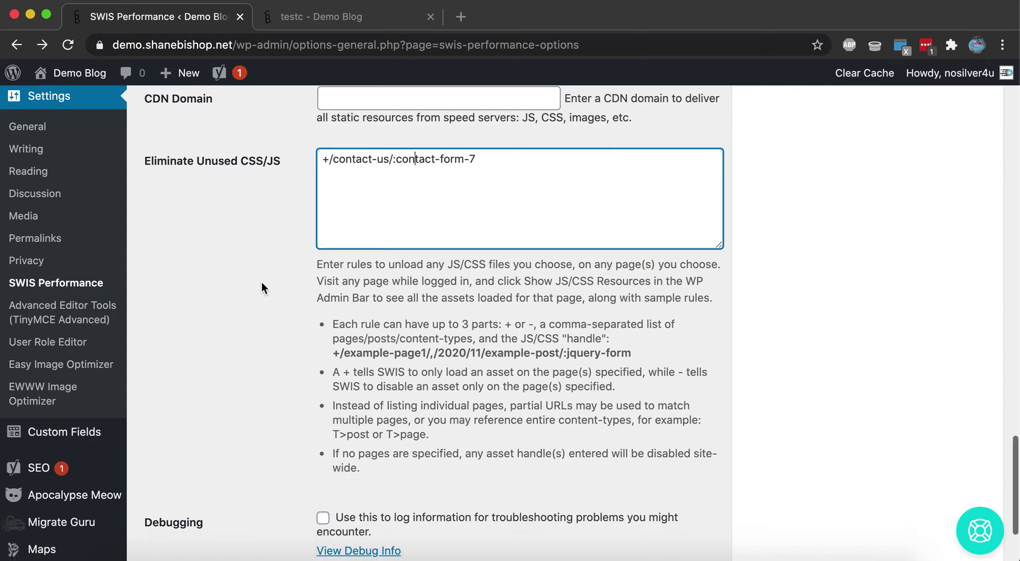
# Step: Save the SWIS Performance settings with the new contact-form-7 rule
pyautogui.scroll(-5, 261, 282)
pyautogui.click(164, 491)
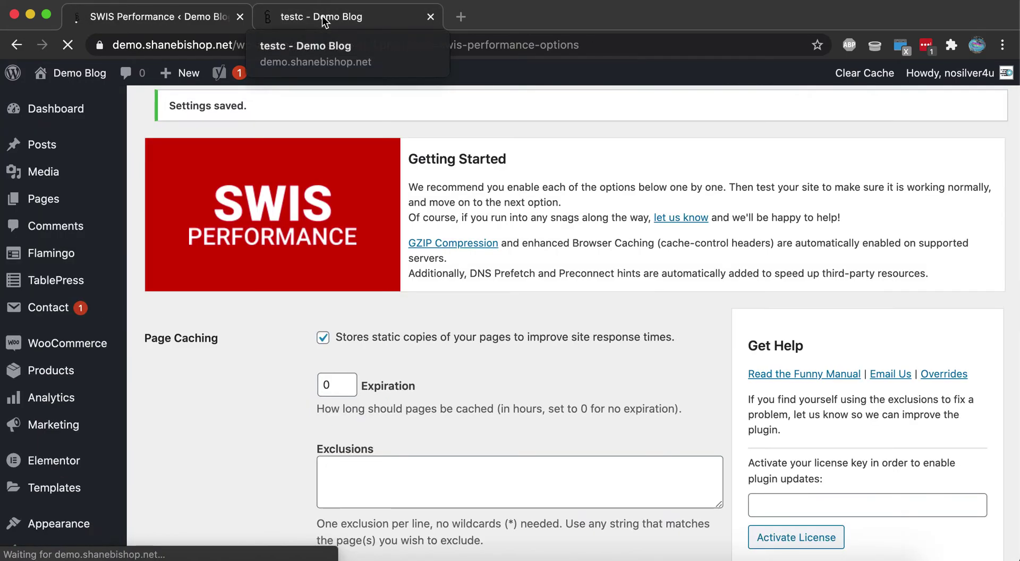
# Step: Reload the testc post, check that the page displays properly, and show its JS/CSS resources list
pyautogui.click(321, 16)
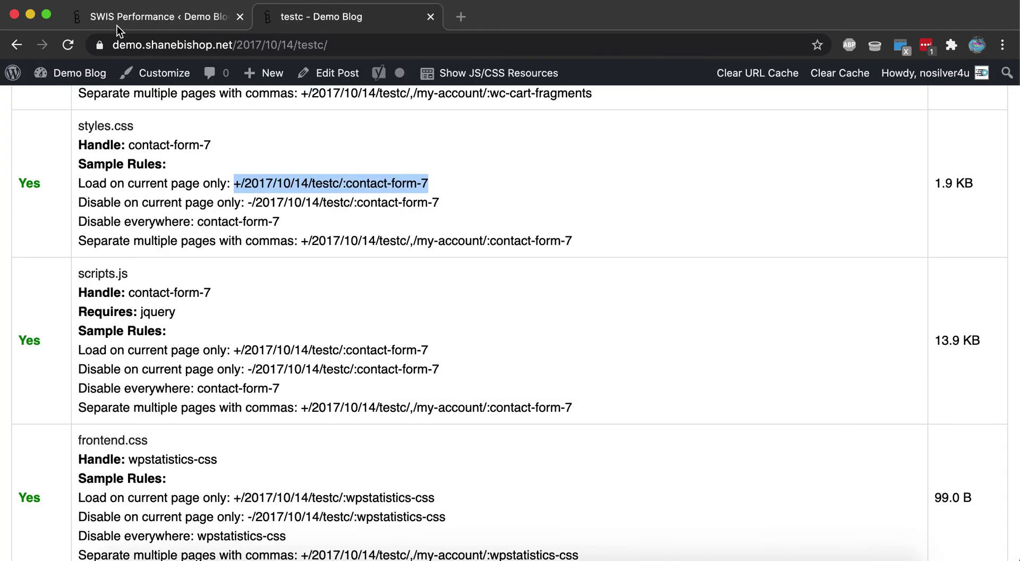
pyautogui.click(72, 45)
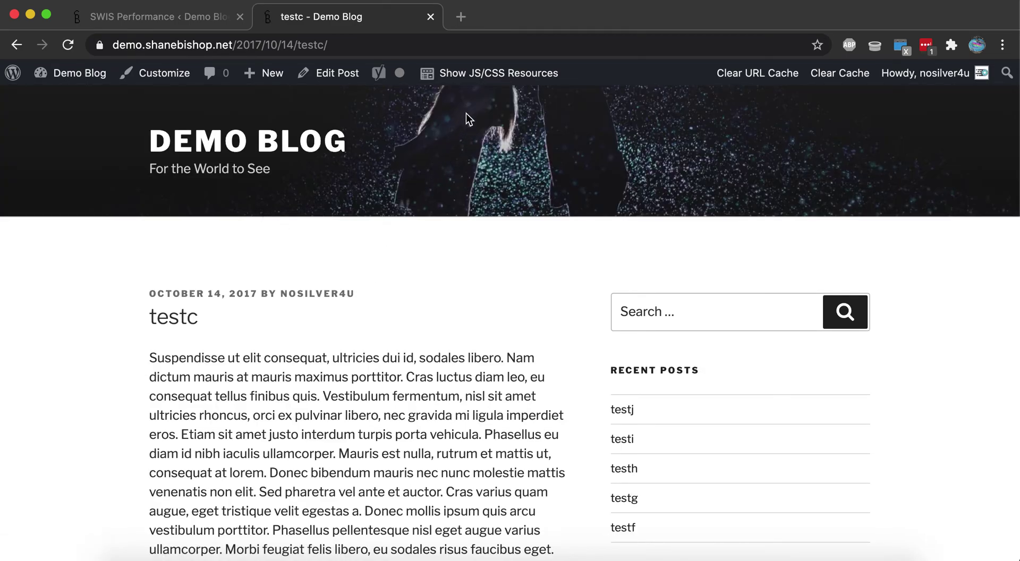
pyautogui.scroll(-10, 343, 353)
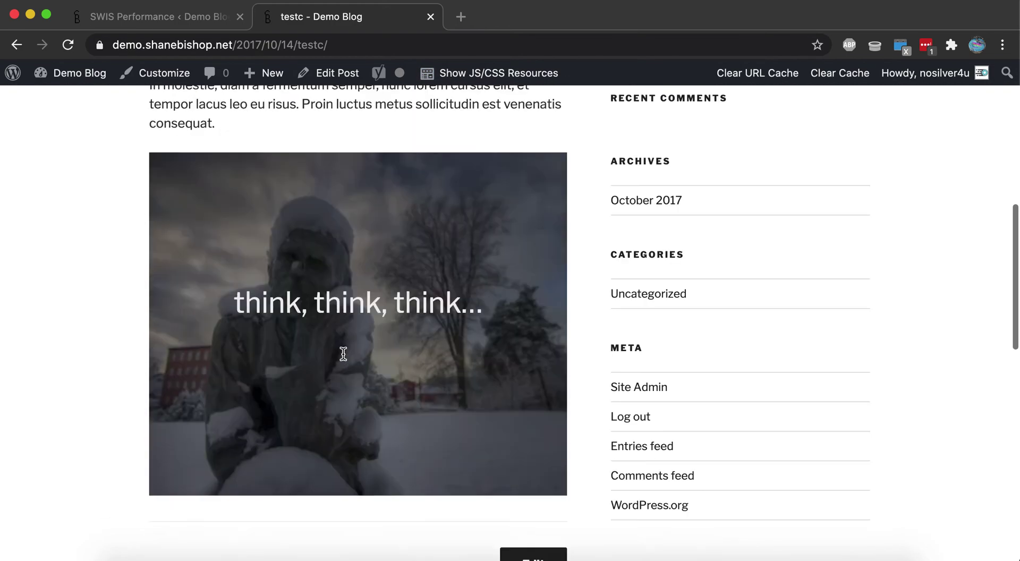
pyautogui.scroll(20, 345, 319)
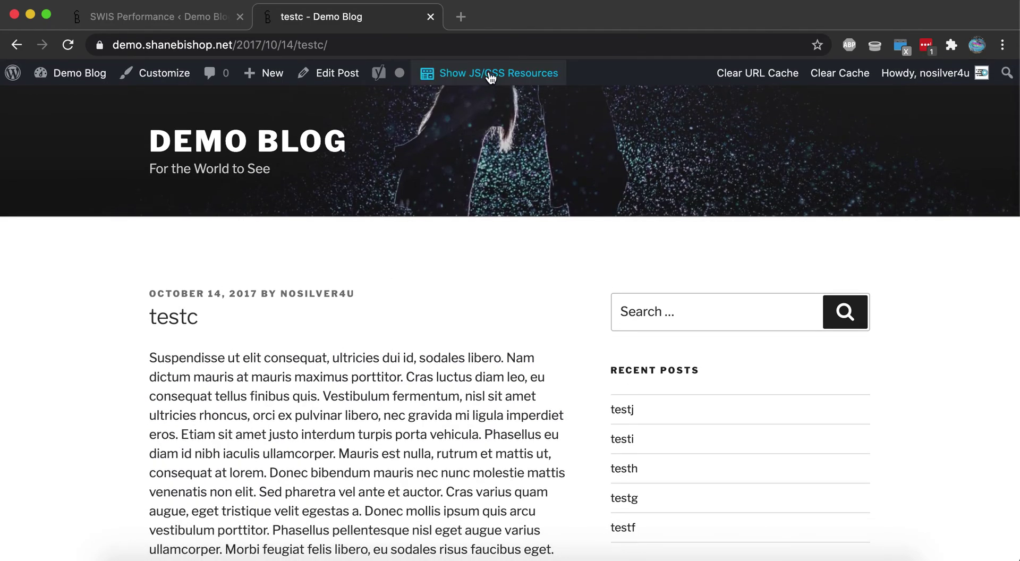
pyautogui.click(490, 77)
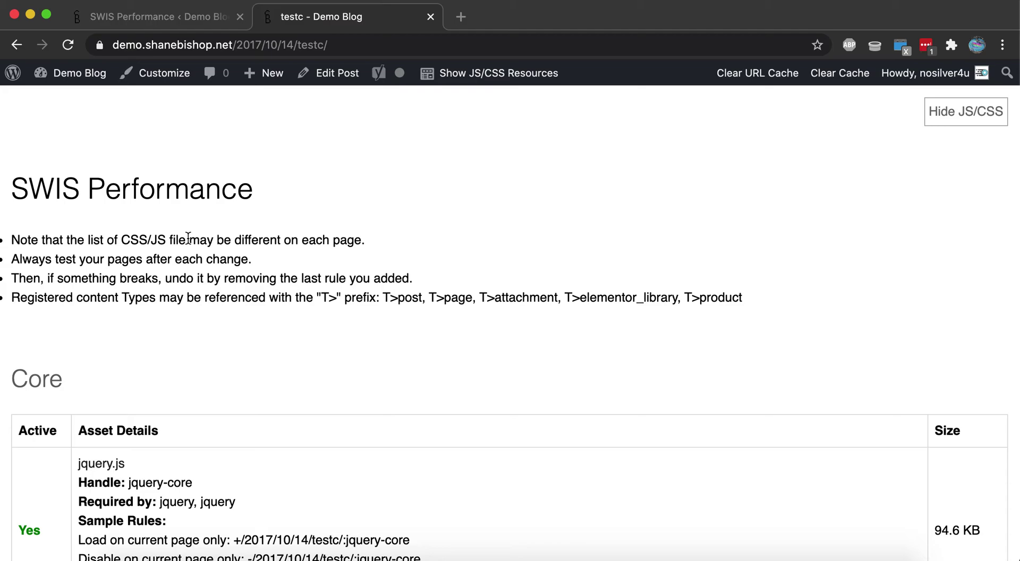
# Step: Search the resources list for 2017/10/14/testc/:contact-form-7 and go through to the second match
pyautogui.press('super+f')
pyautogui.write('2017/10/14/testc/:contact-form-7')
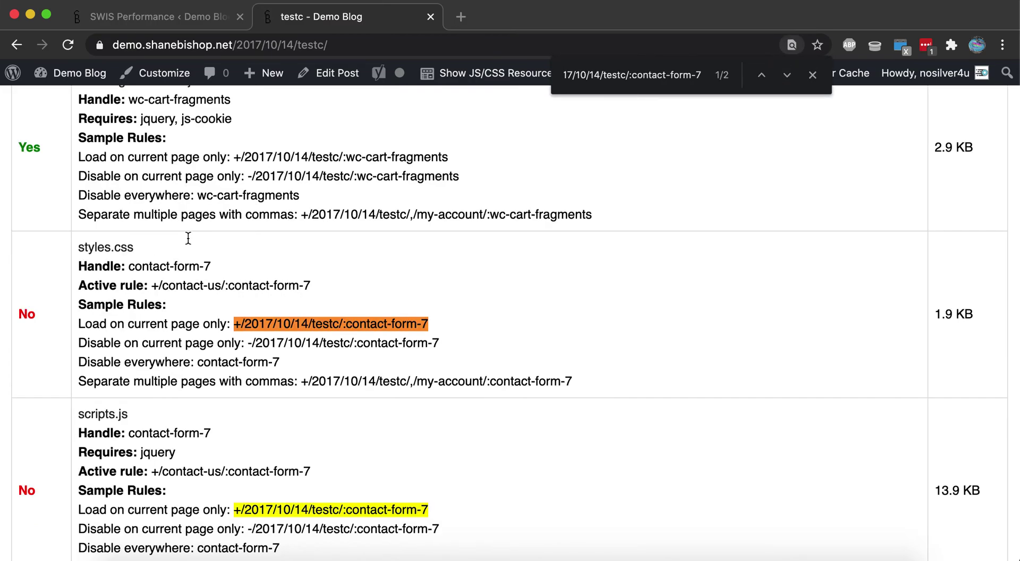
pyautogui.press('Return')
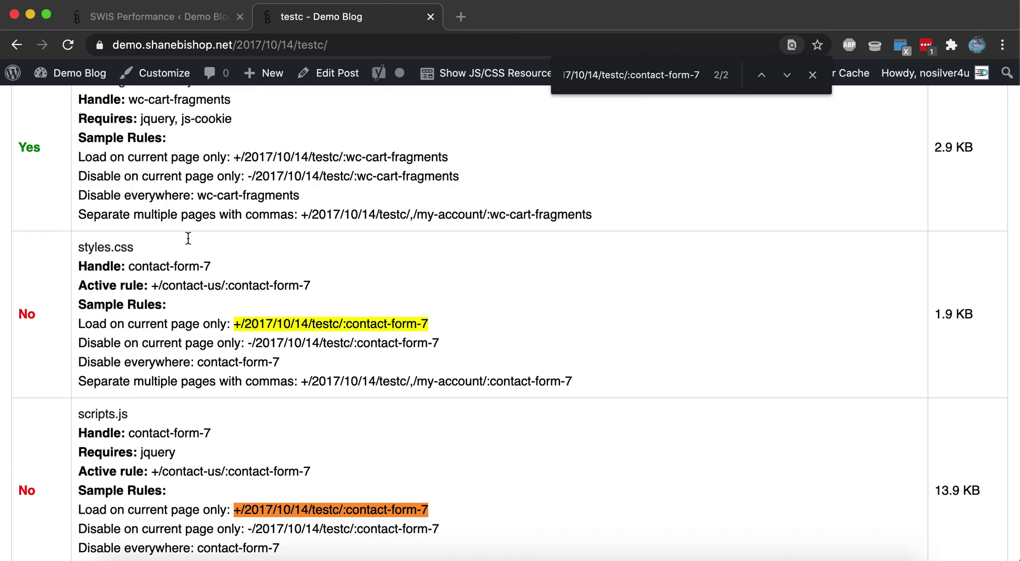
pyautogui.press('Escape')
# Step: Examine the status, handle and active rule of contact-form-7's styles.css and scripts.js, including the rule's contact-us path
pyautogui.scroll(-2, 175, 271)
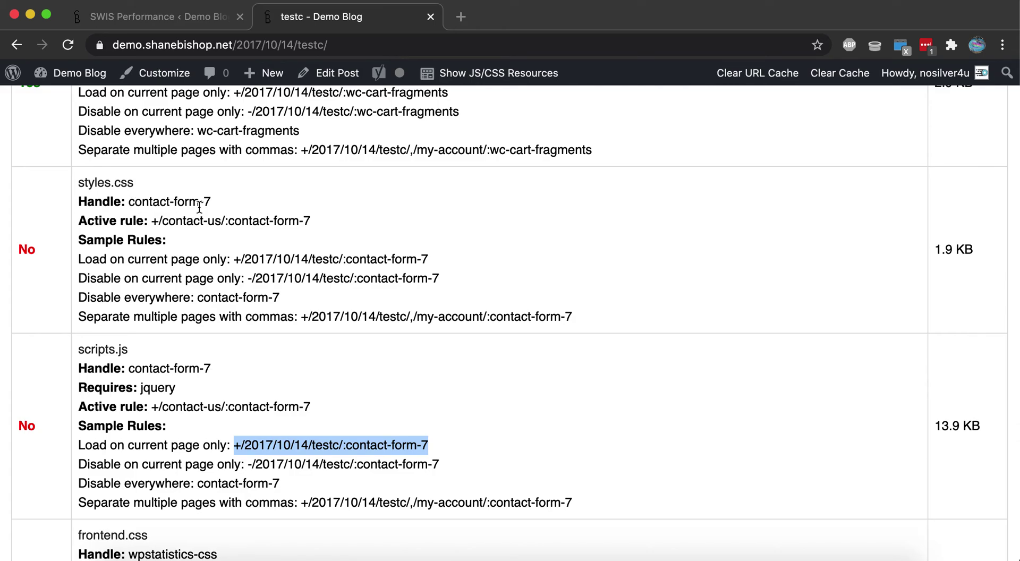
pyautogui.scroll(-2, 228, 210)
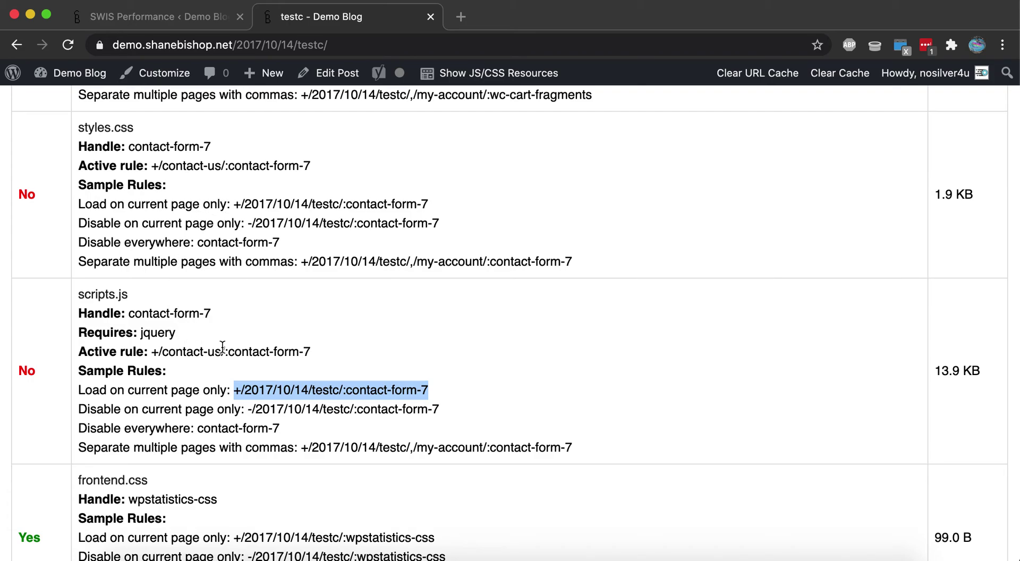
pyautogui.click(169, 356)
pyautogui.moveTo(162, 352); pyautogui.dragTo(222, 352)
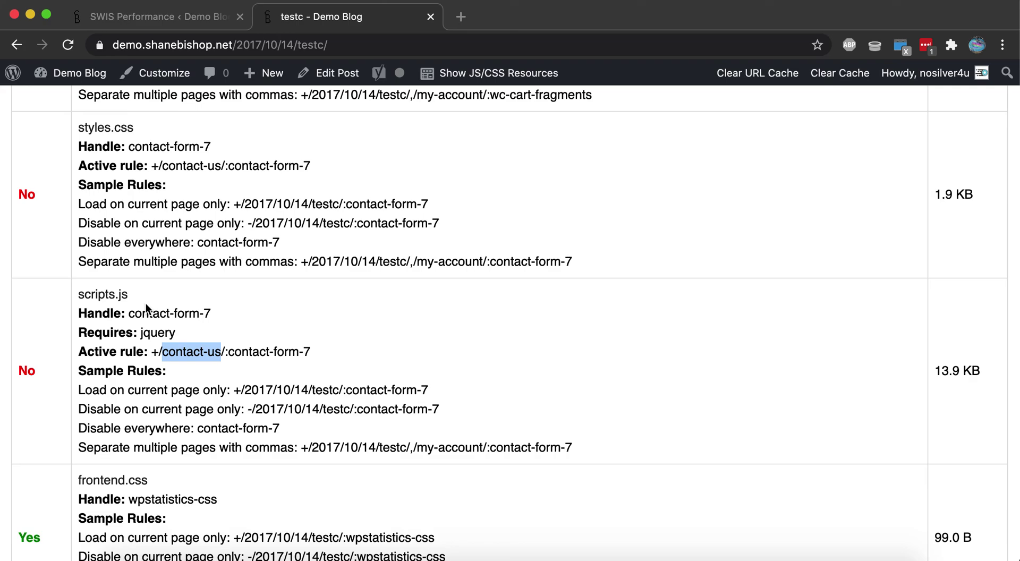
pyautogui.moveTo(129, 314); pyautogui.dragTo(211, 313)
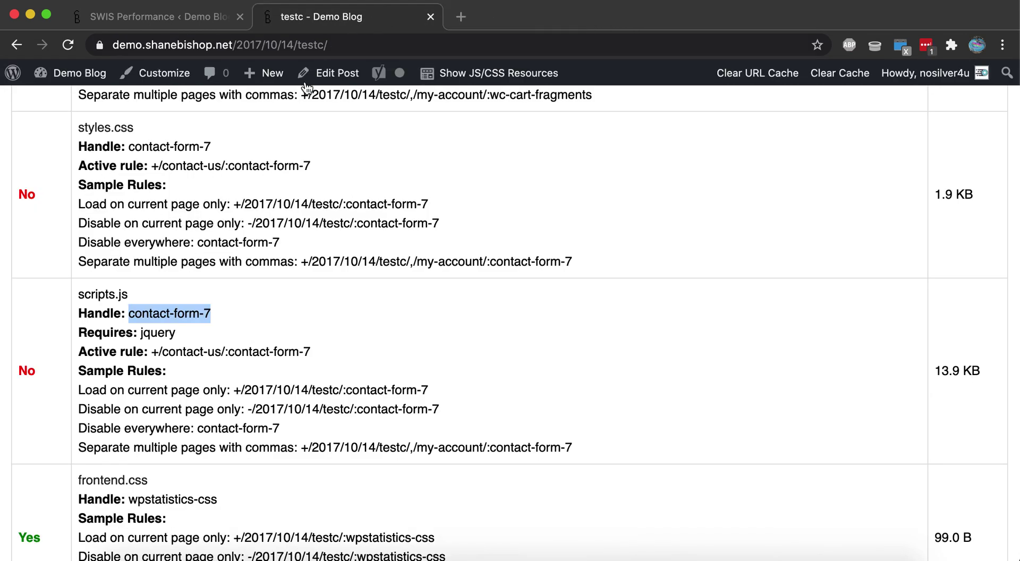
pyautogui.click(287, 135)
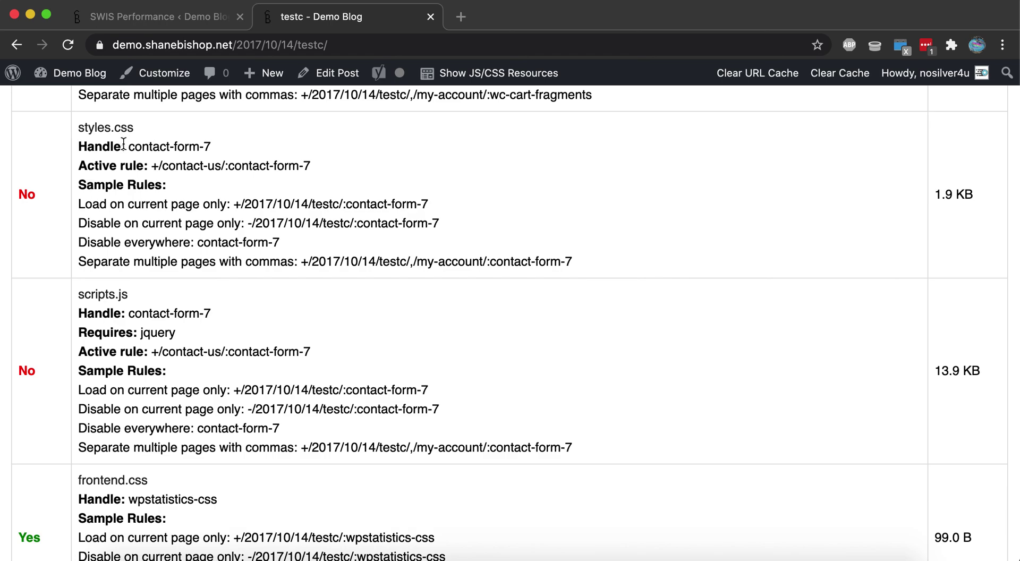